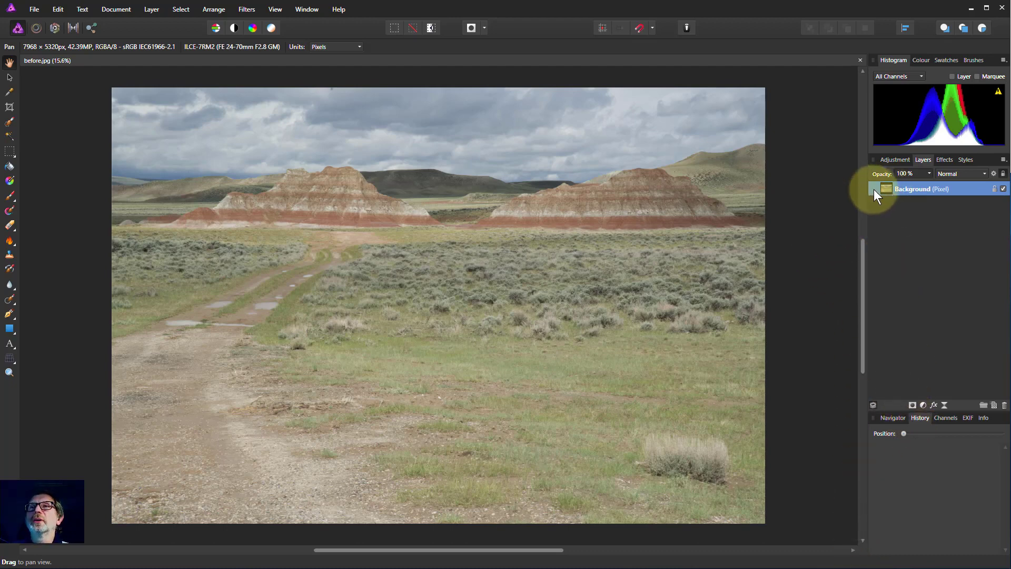
Add a Curves adjustment to the Background layer and bring its dialog into view over the photo
left_click(924, 405)
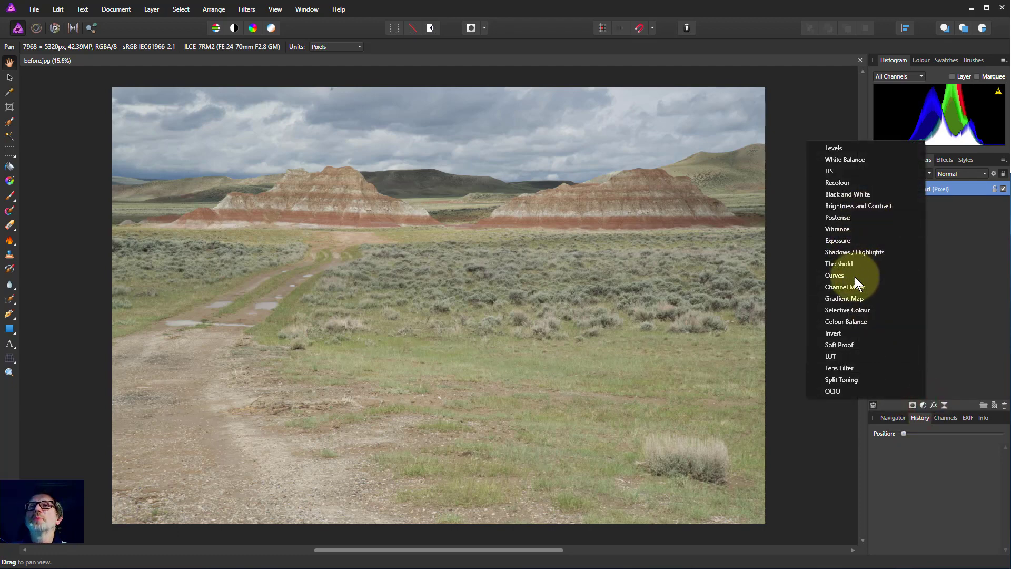
left_click(949, 308)
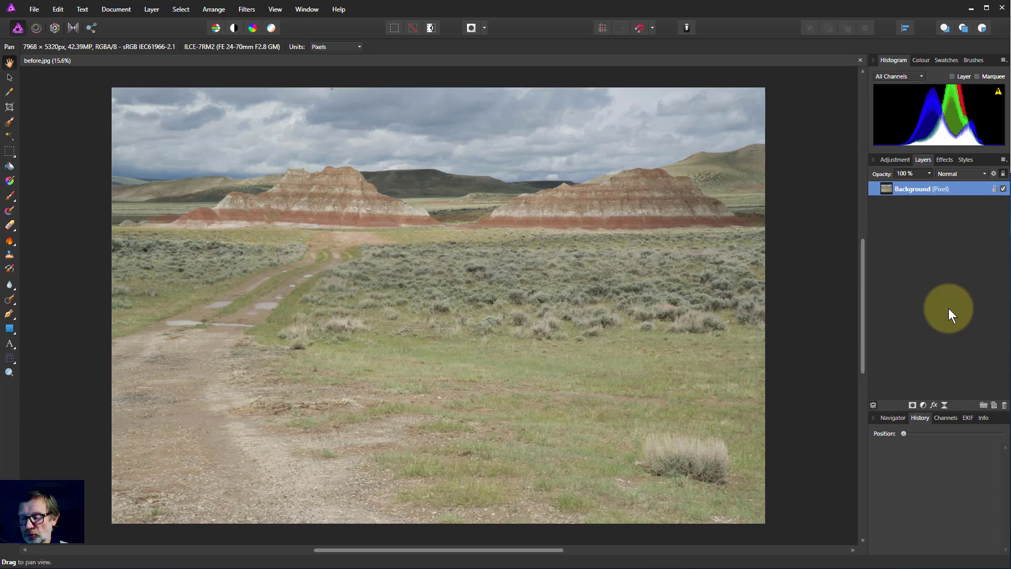
key("ctrl+m")
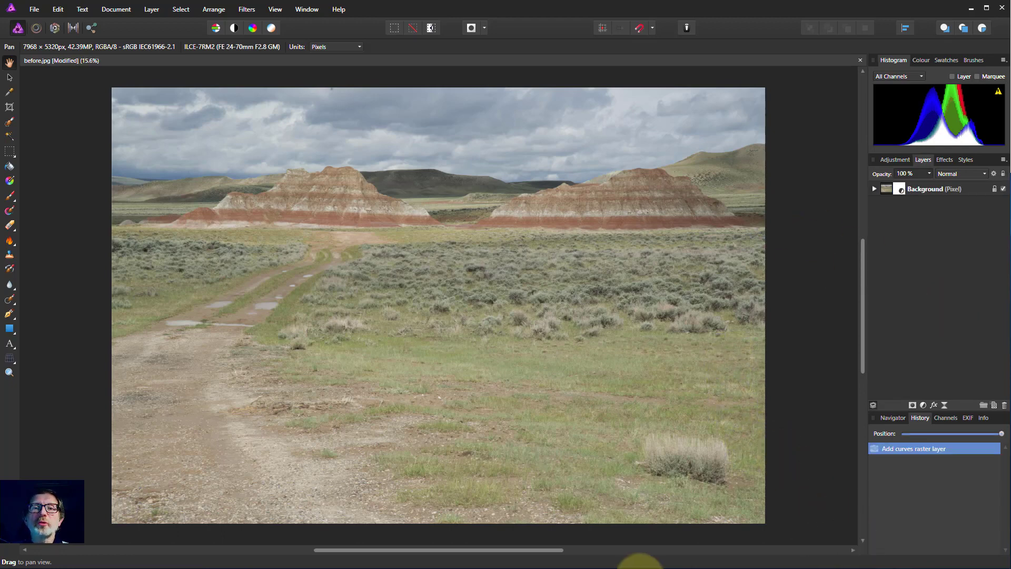
left_click_drag(639, 568, 741, 202)
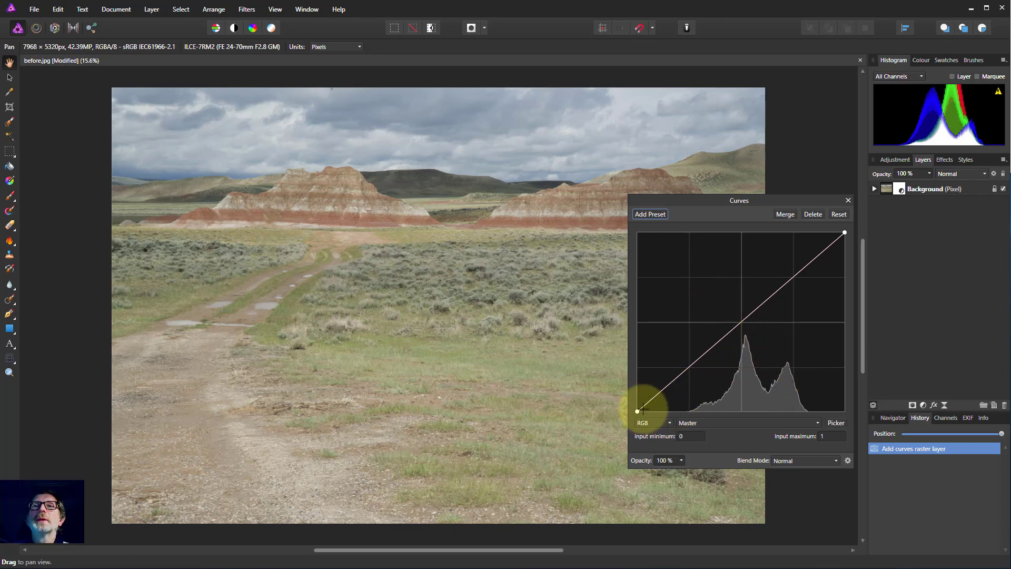
Try raising and insetting the RGB master curve's black and white endpoints in different combinations, and reset the curve
left_click_drag(638, 410, 637, 365)
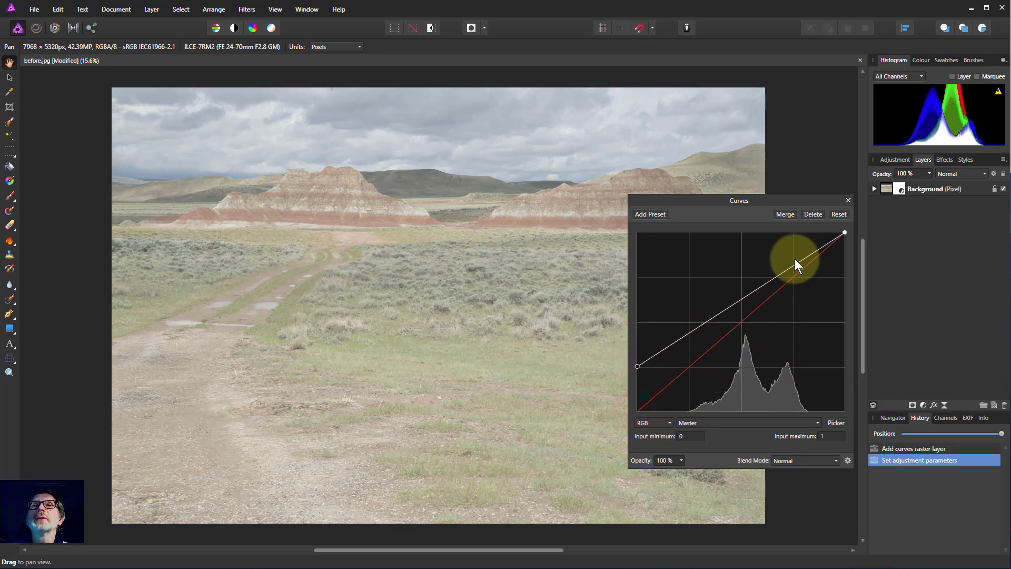
left_click_drag(845, 232, 791, 229)
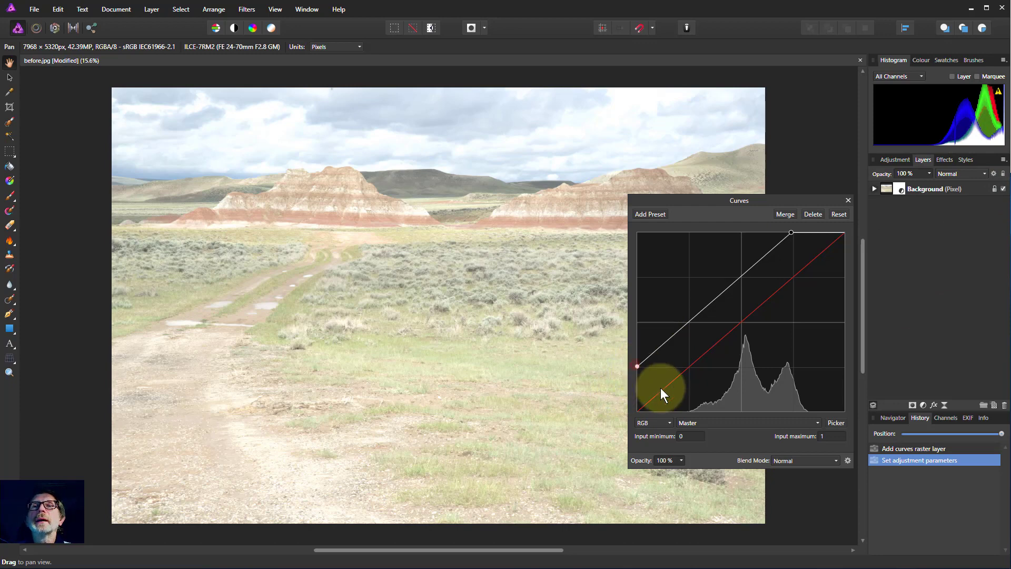
left_click_drag(633, 368, 695, 416)
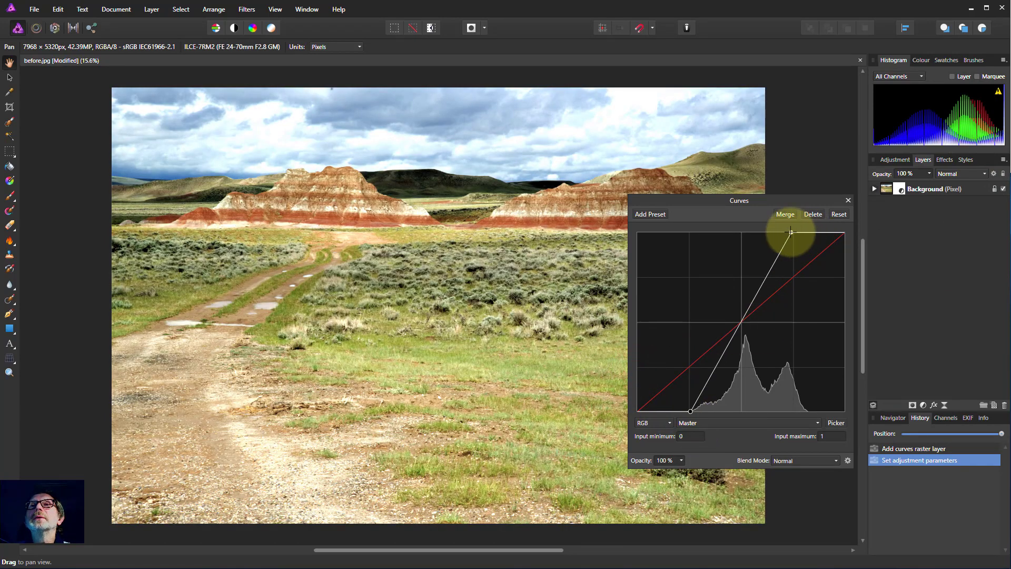
left_click_drag(790, 232, 844, 276)
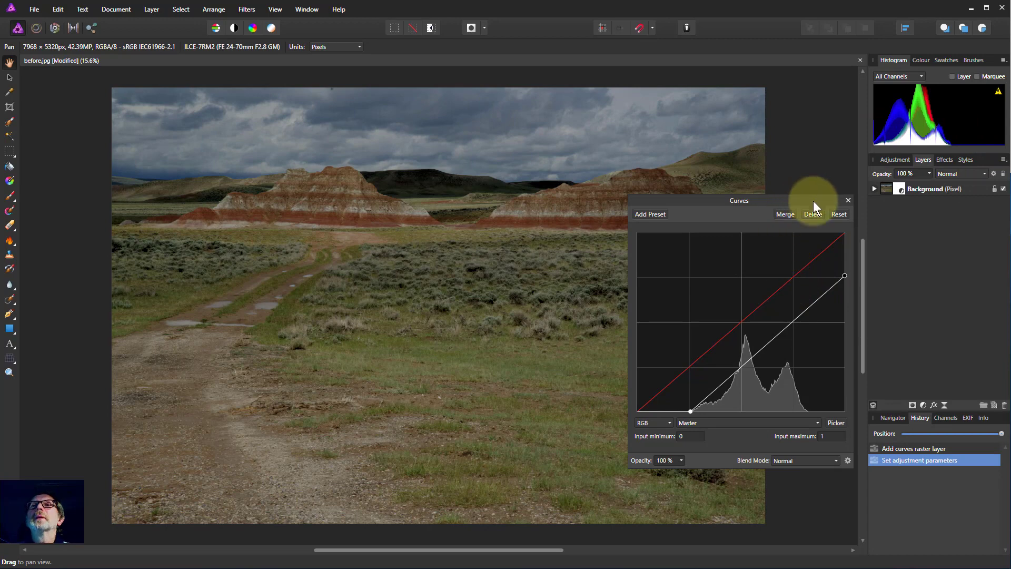
left_click(840, 214)
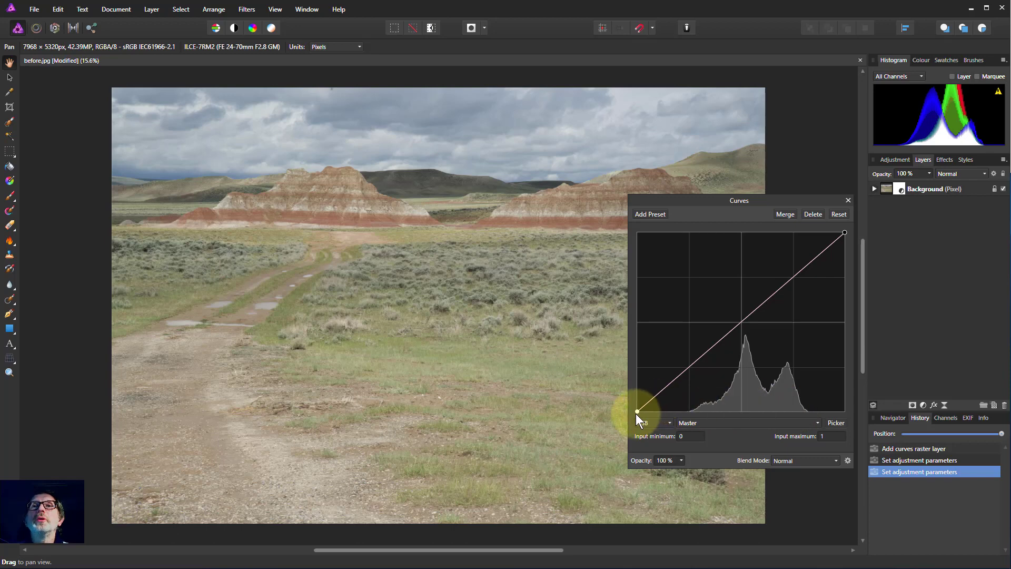
Try pulling the RGB master curve's black and white points inward toward the histogram's edges, and reset the curve
left_click_drag(637, 412, 691, 416)
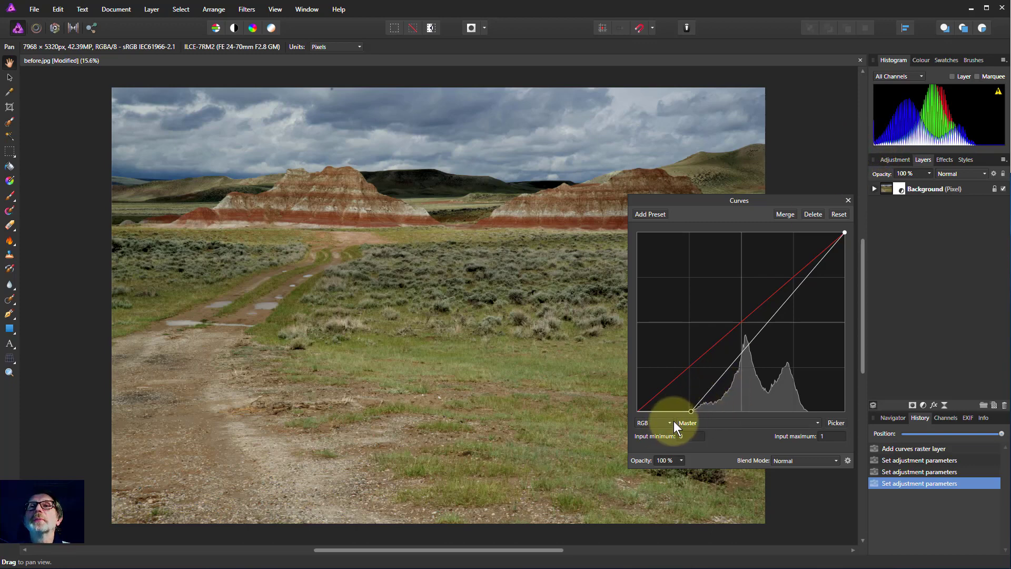
left_click_drag(692, 411, 589, 413)
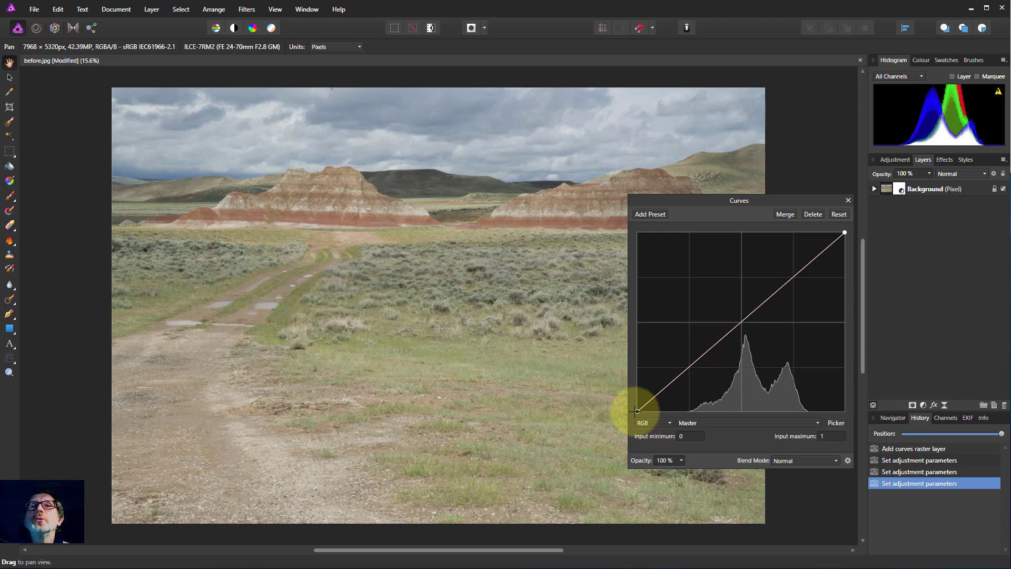
left_click_drag(638, 415, 679, 421)
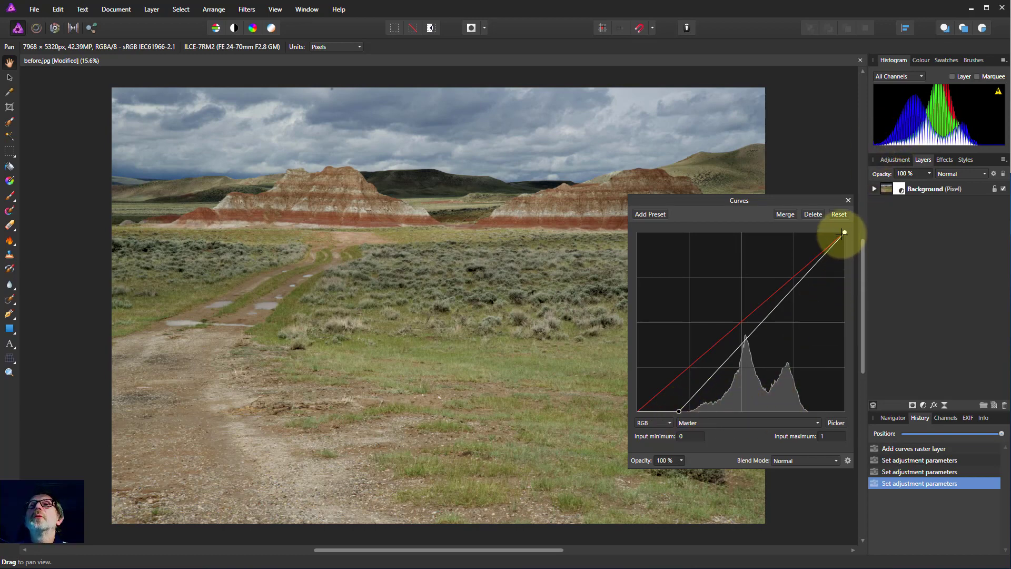
left_click_drag(845, 232, 817, 226)
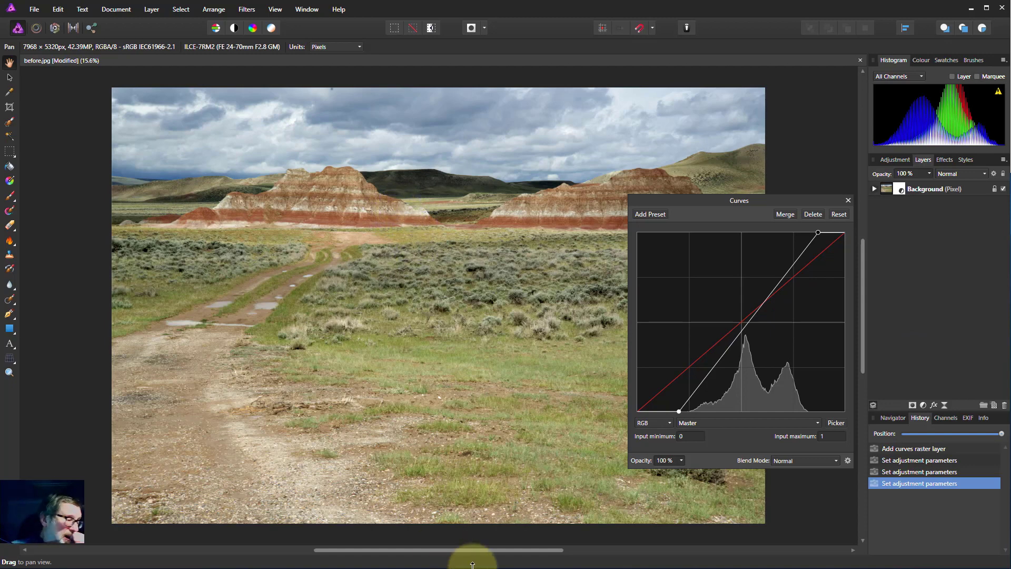
left_click(838, 214)
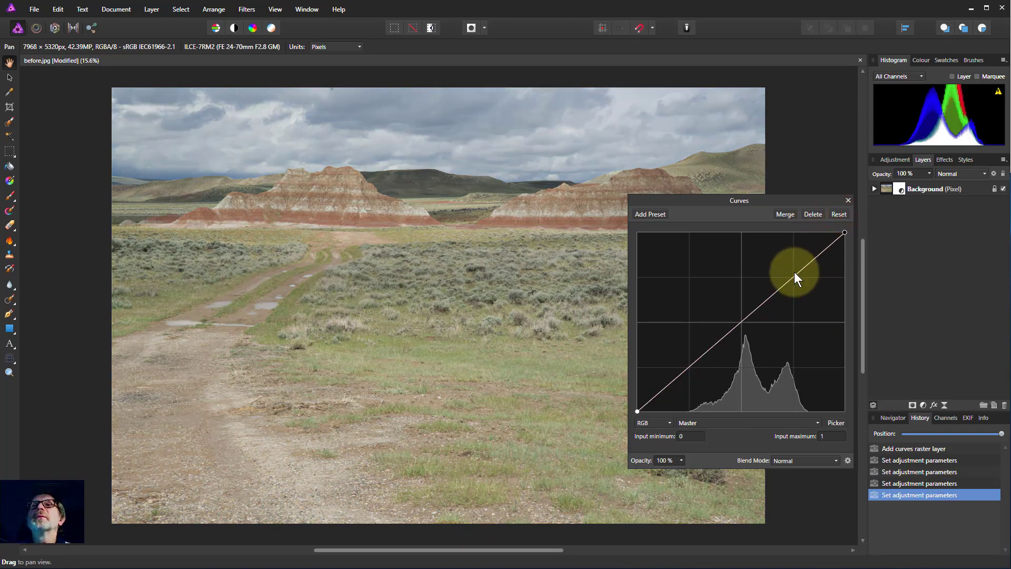
Try a contrast-boosting S-curve and its contrast-reducing inverse on the RGB master curve, and reset the curve
left_click_drag(794, 271, 784, 265)
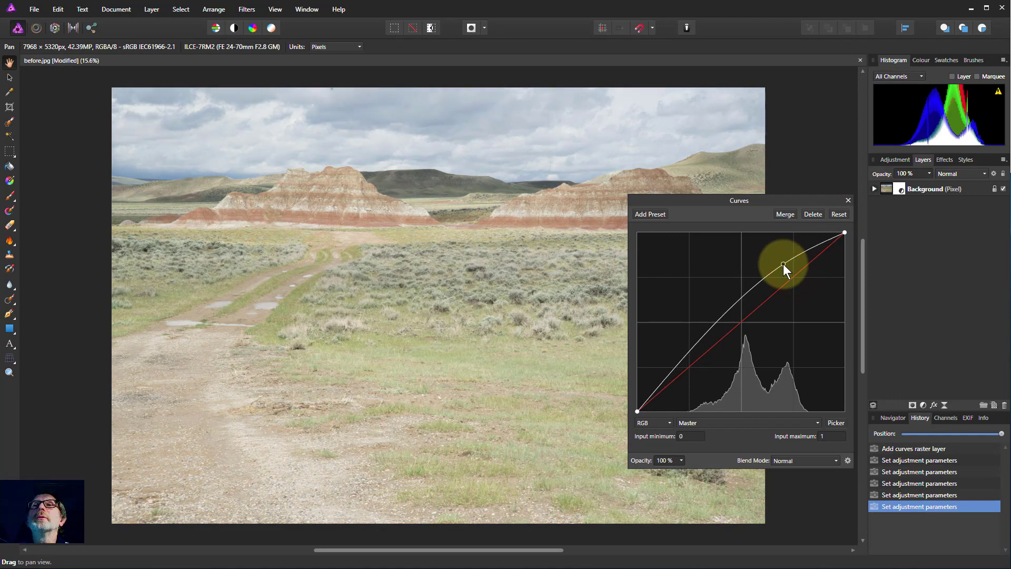
left_click_drag(691, 352, 702, 373)
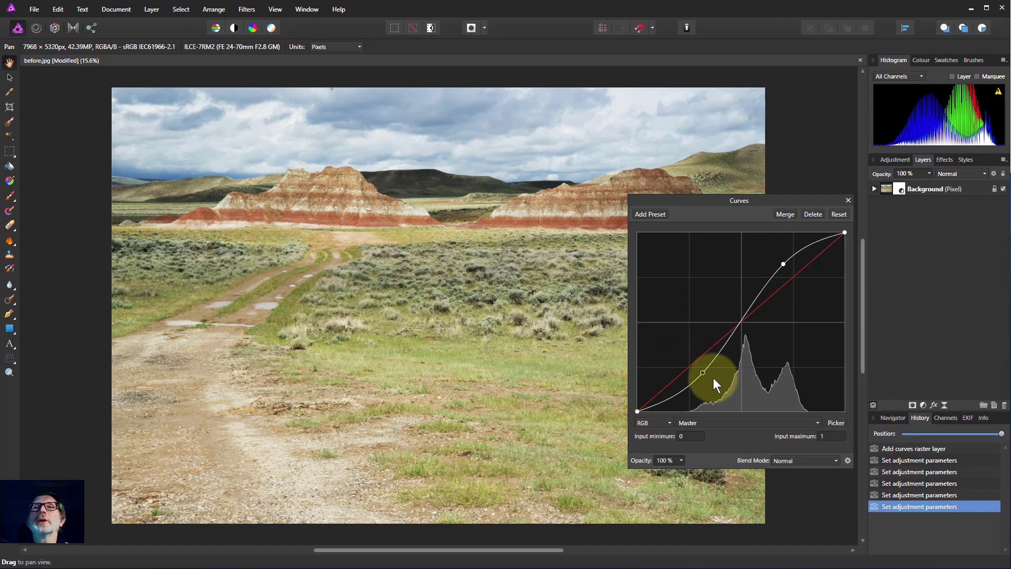
left_click_drag(703, 372, 681, 354)
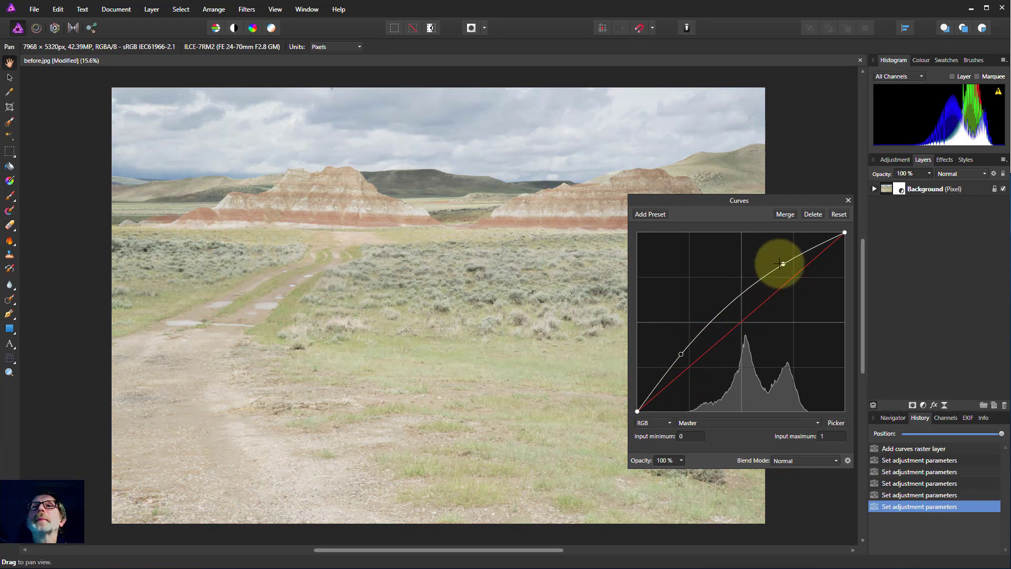
left_click_drag(784, 264, 807, 284)
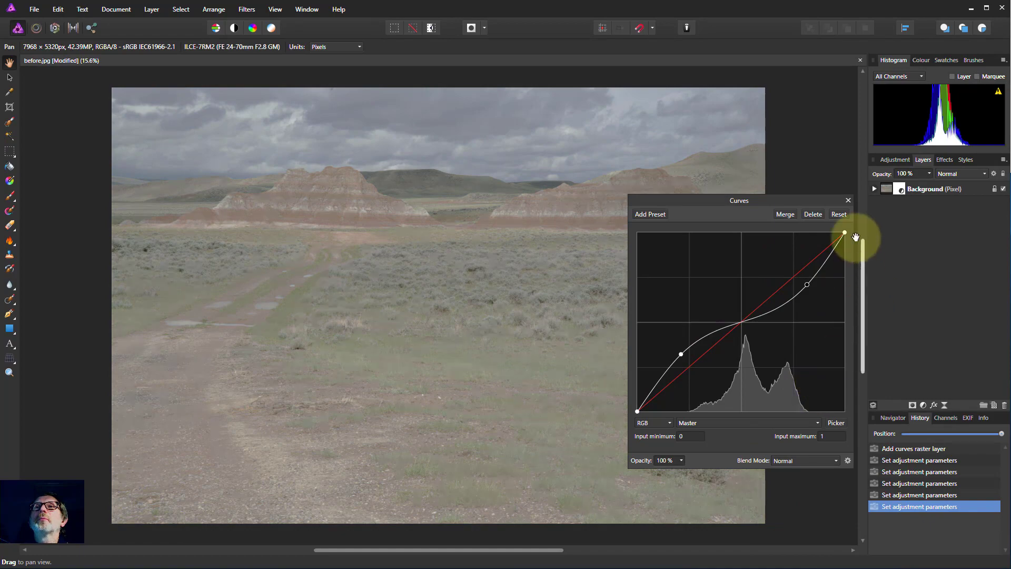
left_click(837, 215)
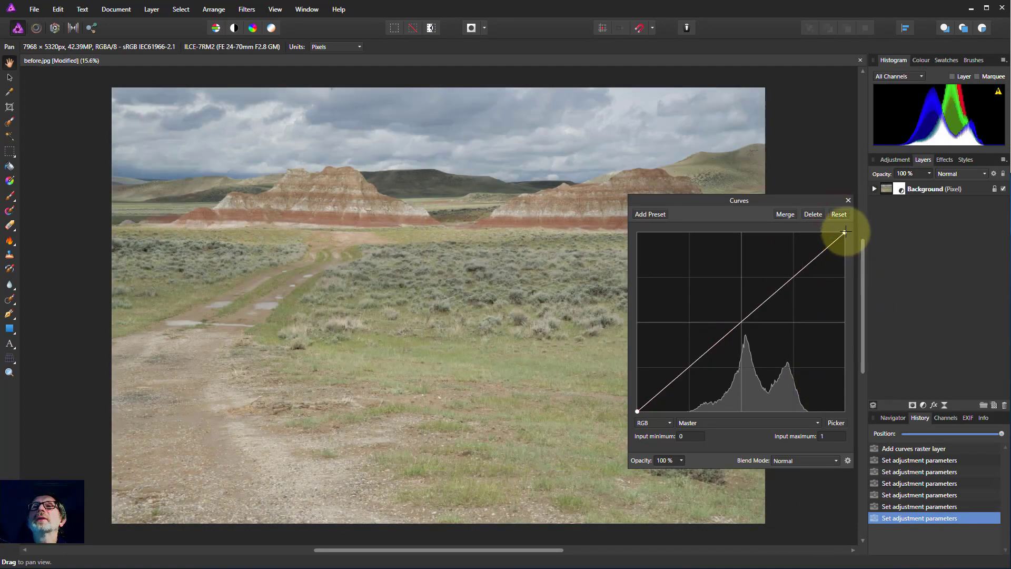
Try moving the curve's white and black endpoints outward beyond the edges of the graph
left_click_drag(844, 233, 891, 228)
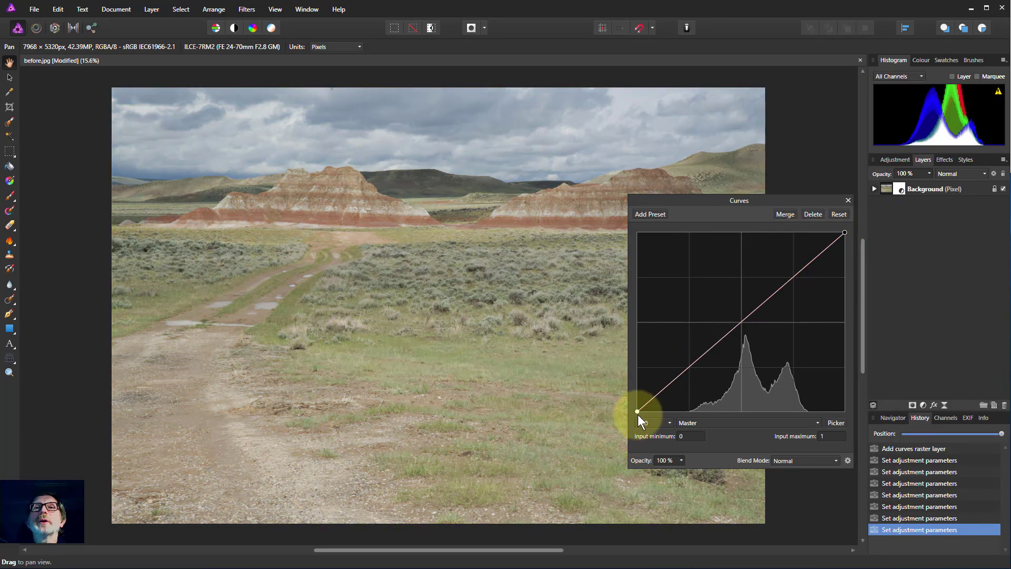
mouse_move(638, 414)
left_mouse_down()
mouse_move(710, 420)
mouse_move(620, 422)
left_mouse_up()
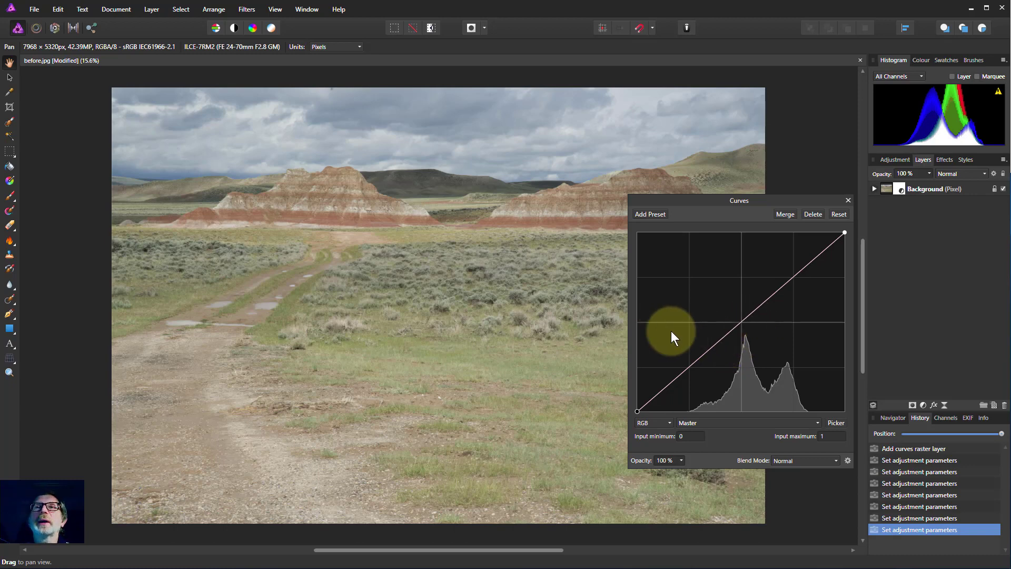
Switch the curve to Gray, try near-vertical threshold-like shapes with extra points, and reset the curve
left_click(648, 423)
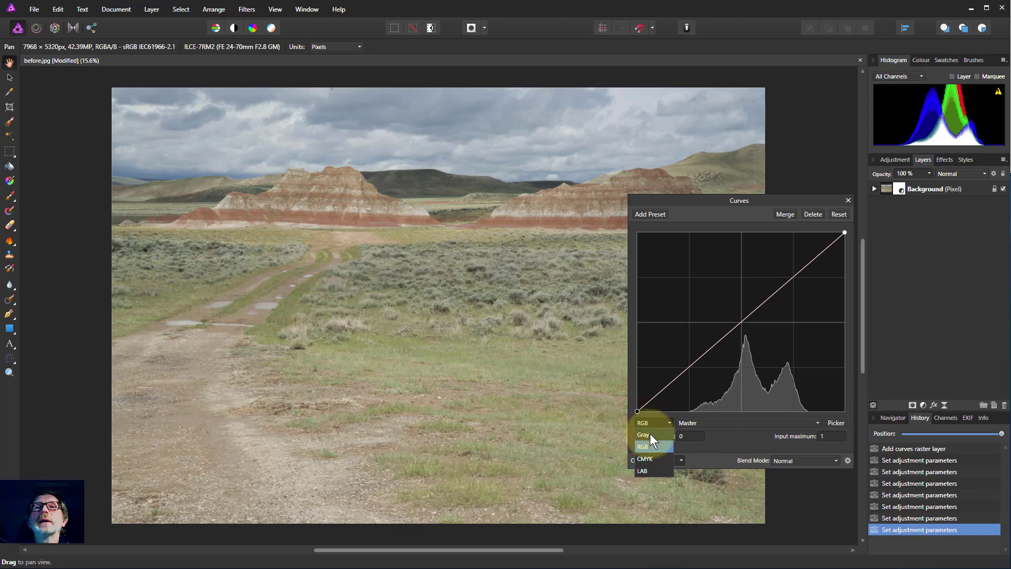
left_click(650, 435)
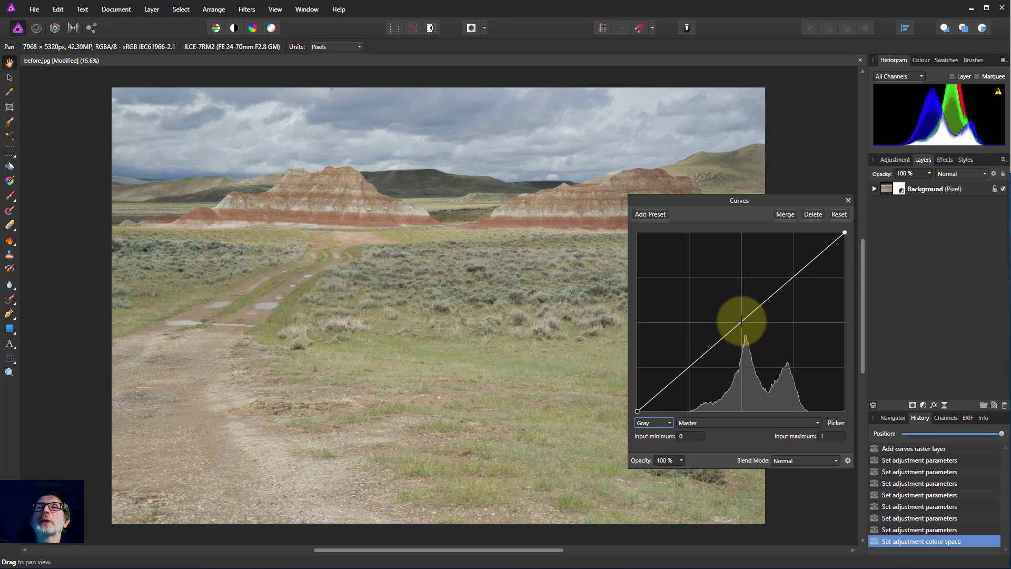
left_click_drag(742, 320, 744, 222)
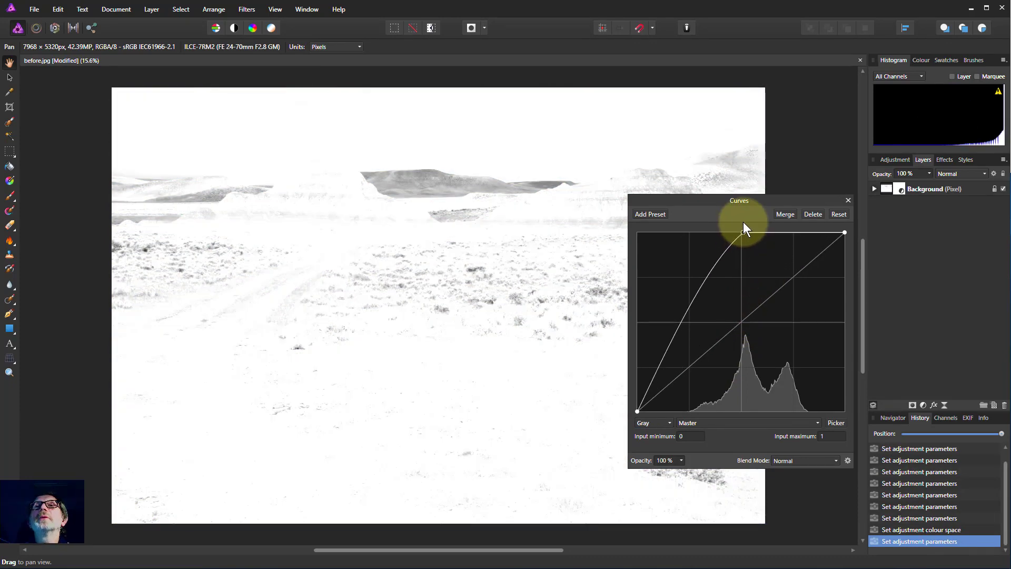
left_click_drag(683, 316, 761, 435)
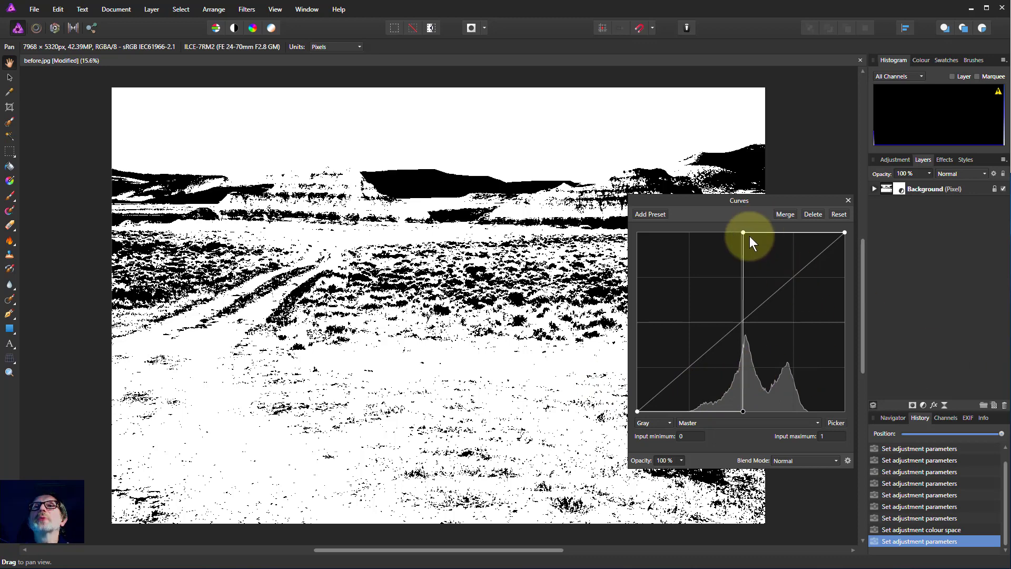
left_click_drag(763, 229, 768, 230)
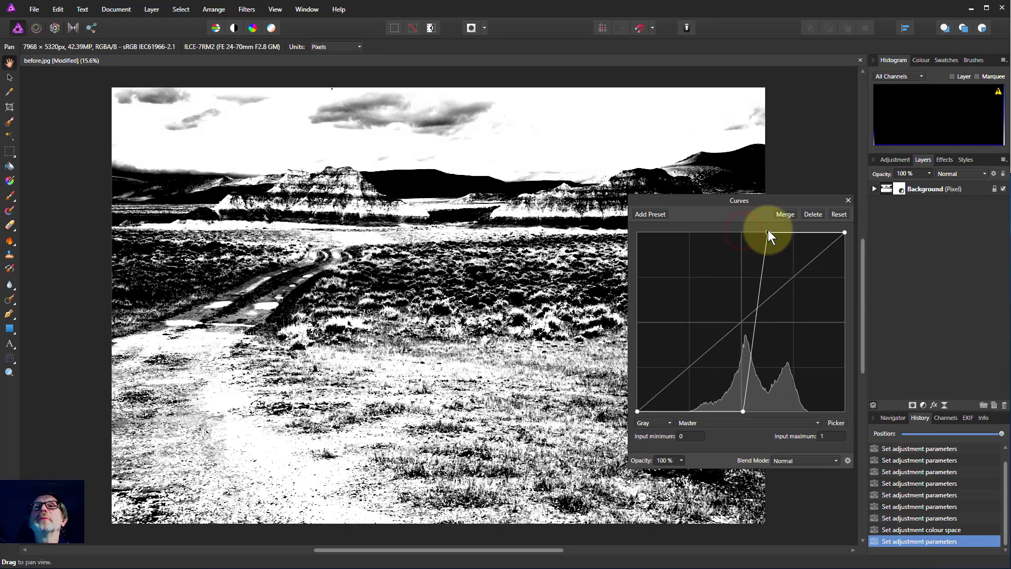
left_click_drag(745, 405, 746, 412)
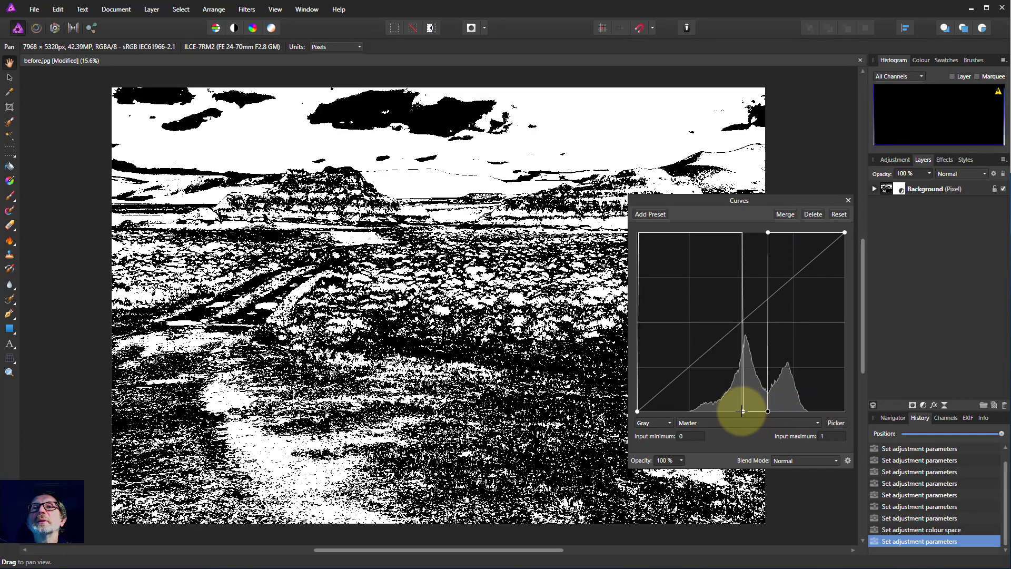
right_click(743, 411)
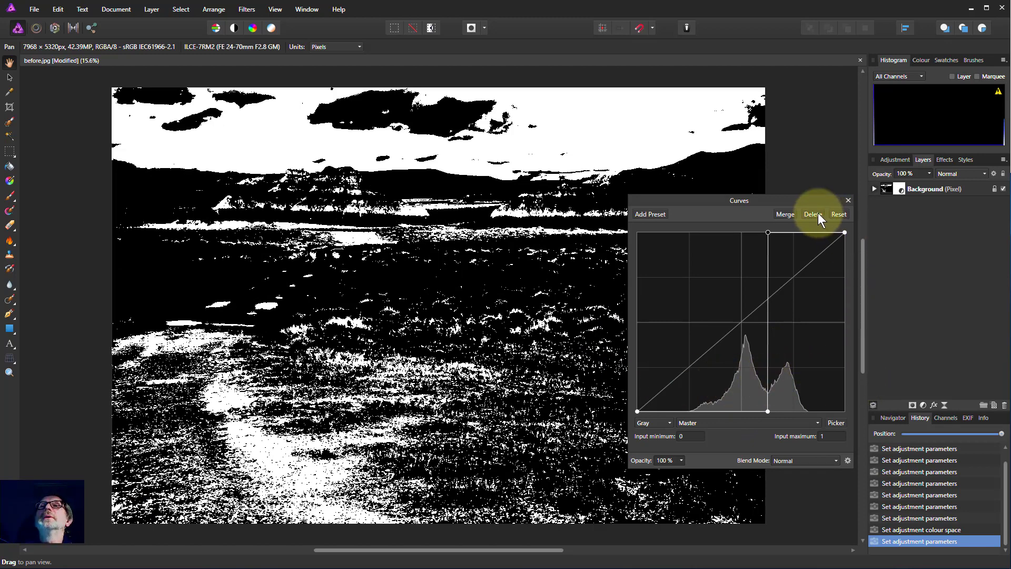
left_click(838, 214)
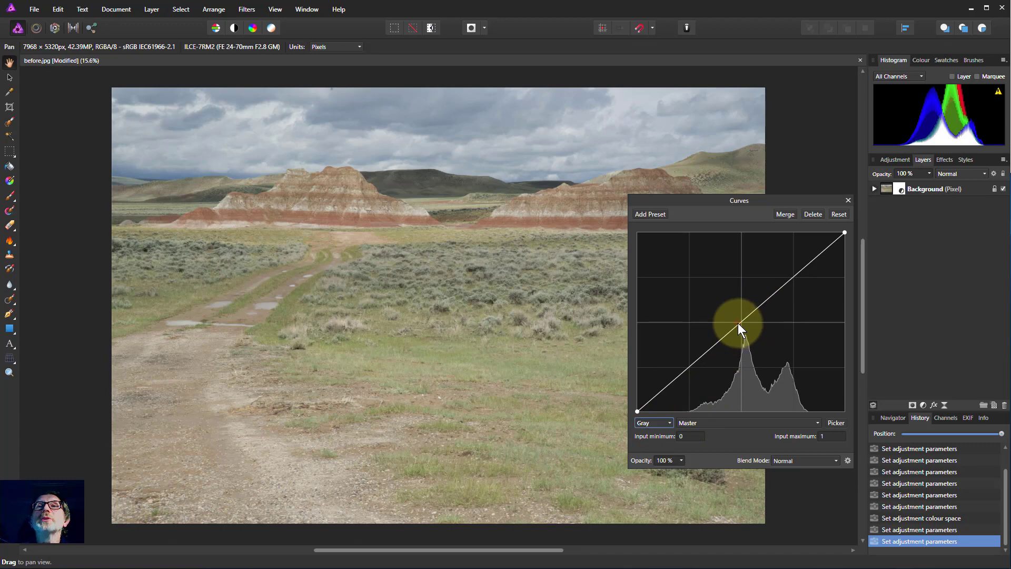
Try a steep S-curve in Gray for a high-contrast black-and-white look, and set the curve's colour space back to RGB
left_click_drag(737, 315, 780, 252)
left_click_drag(692, 340, 722, 363)
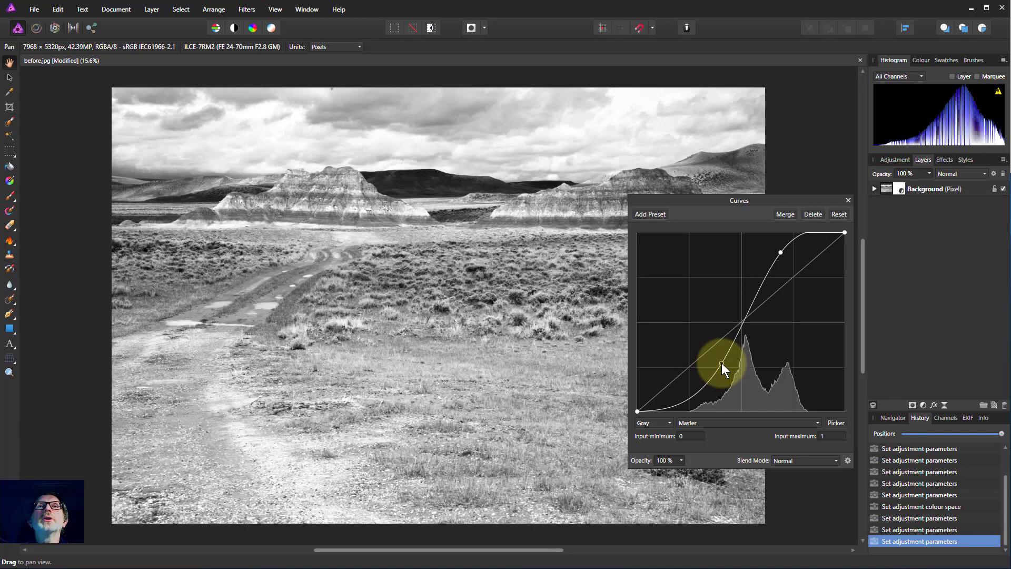
left_click_drag(781, 252, 788, 254)
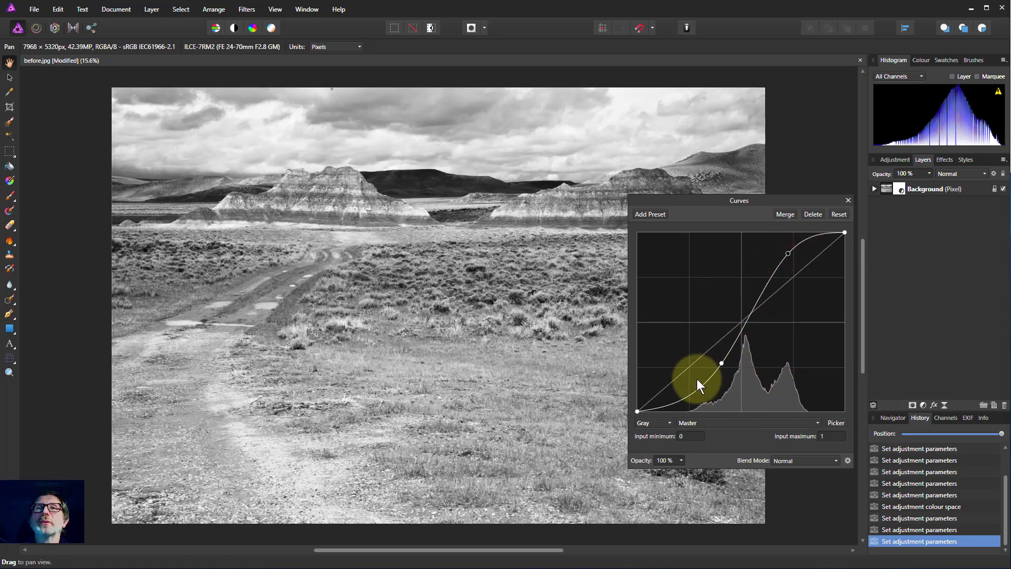
left_click(654, 423)
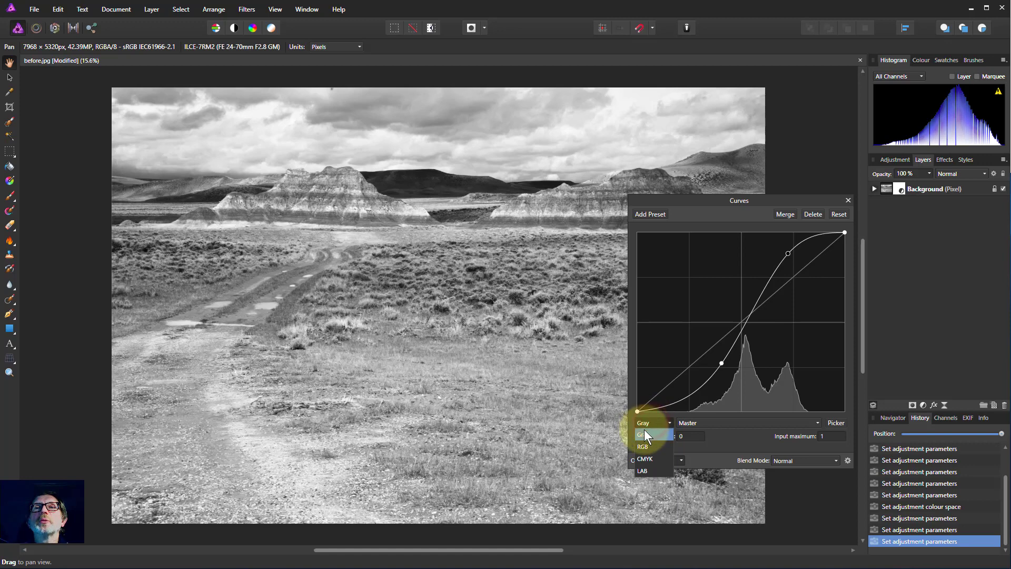
left_click(644, 430)
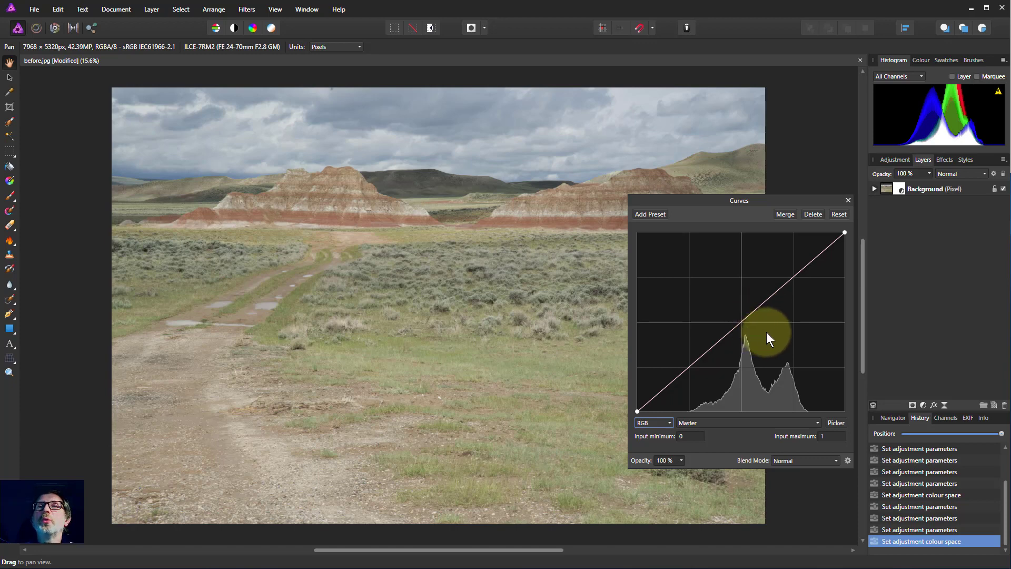
Add a Colour Balance adjustment layer above the Background layer
left_click(923, 405)
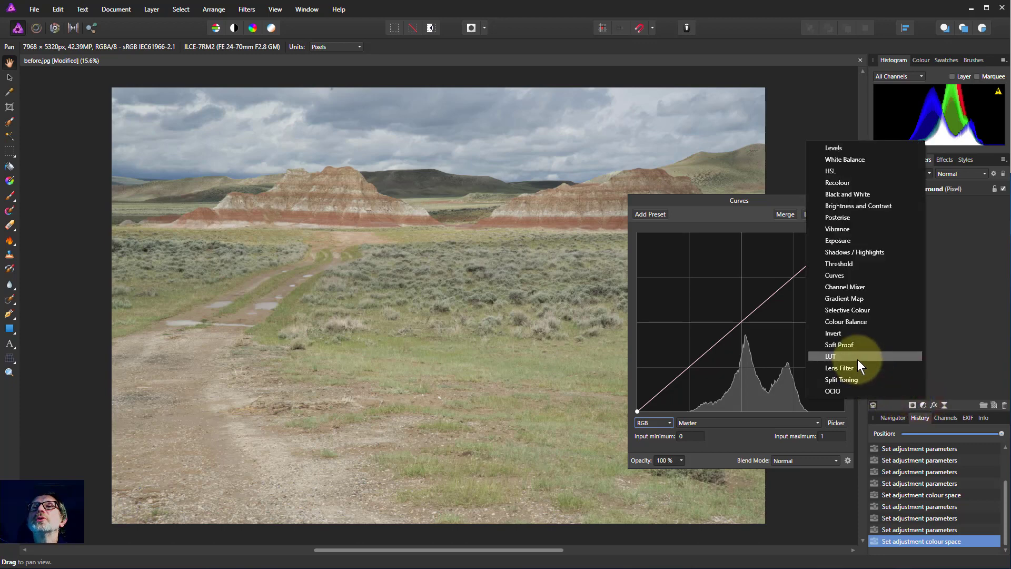
left_click(845, 322)
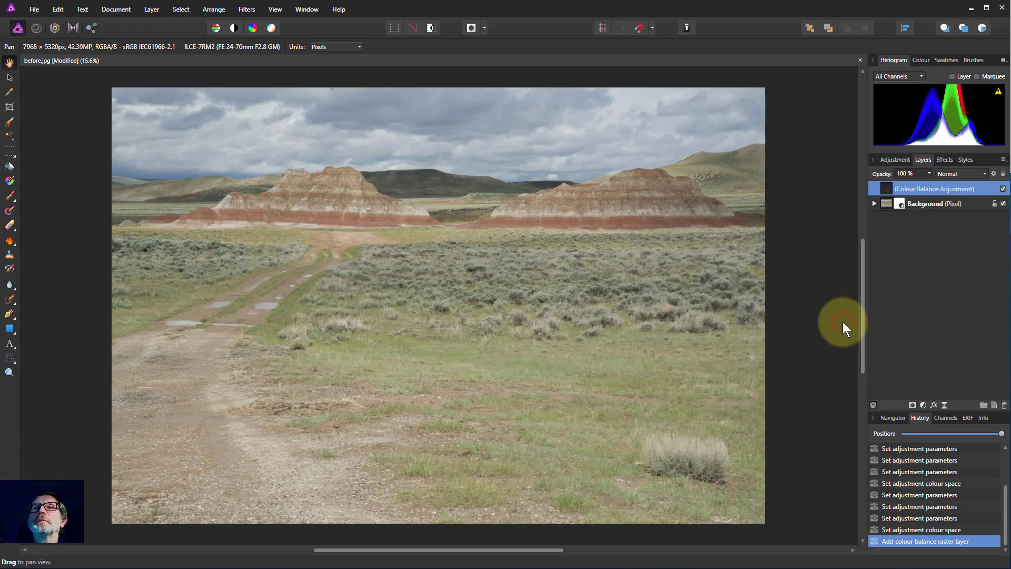
Try shifting the Cyan/Red balance of the Midtones in the Colour Balance adjustment, and return it to 0%
left_click_drag(704, 311, 681, 310)
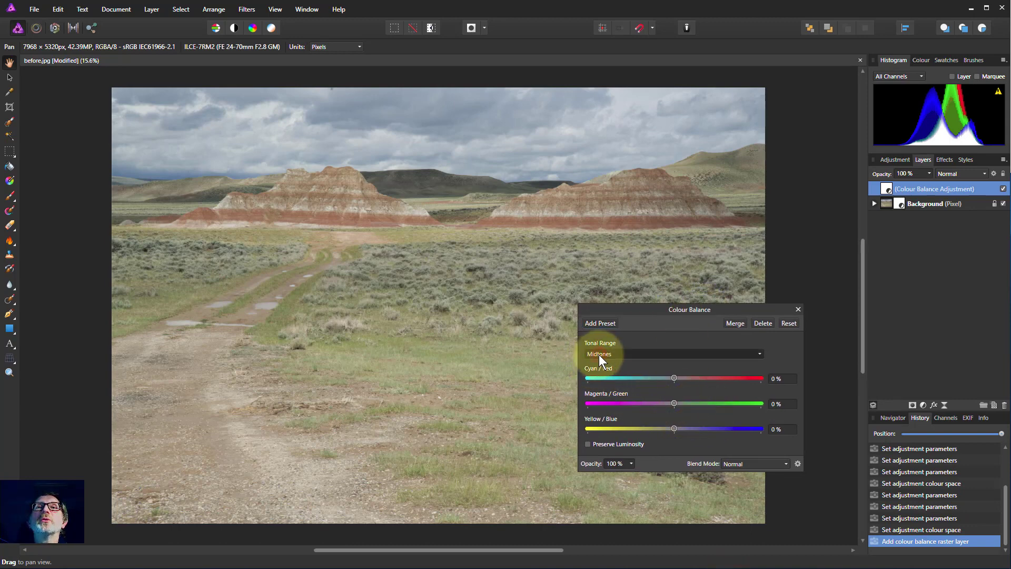
left_click(619, 355)
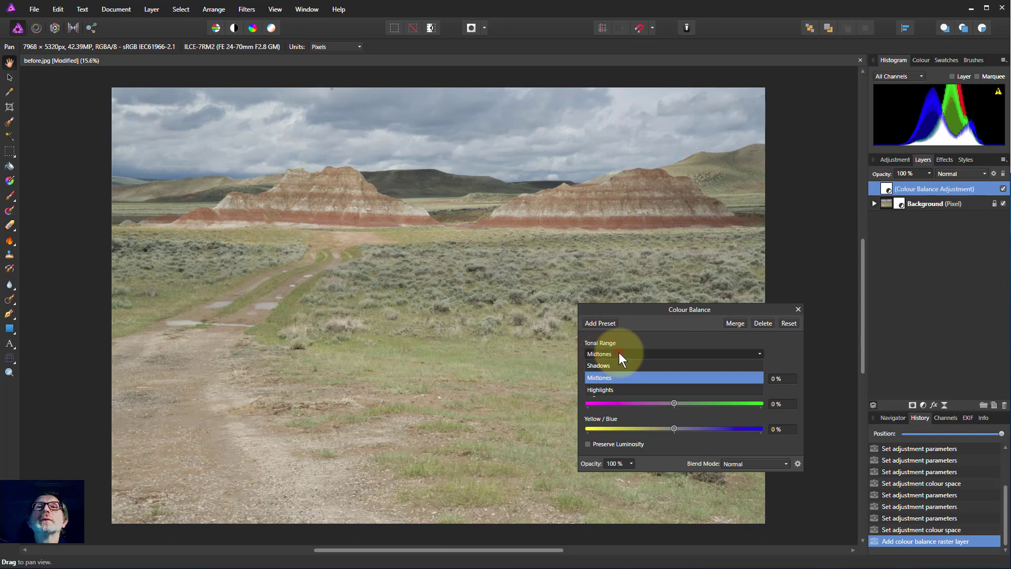
left_click(603, 377)
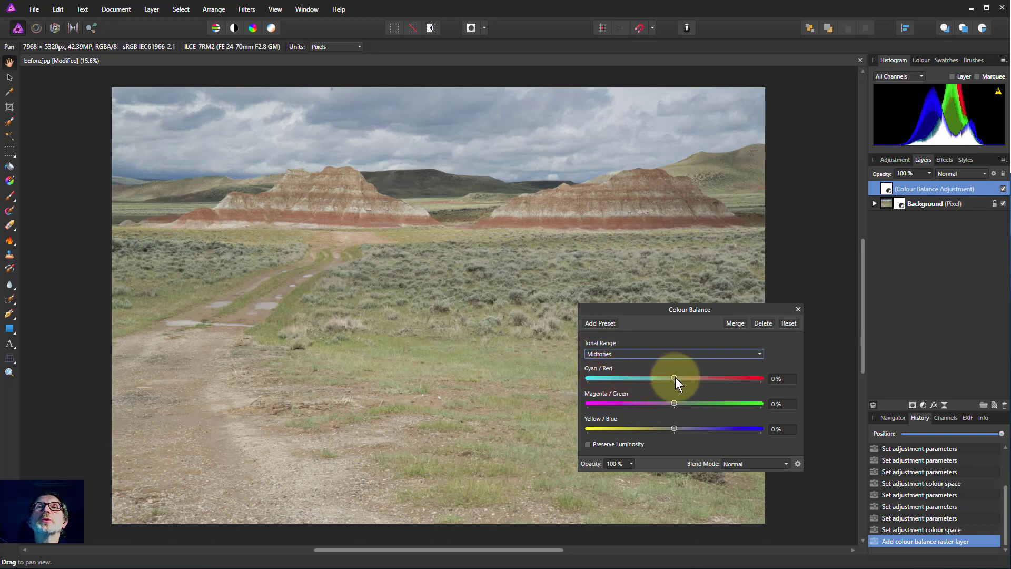
mouse_move(676, 377)
left_mouse_down()
mouse_move(576, 380)
mouse_move(789, 378)
mouse_move(676, 387)
left_mouse_up()
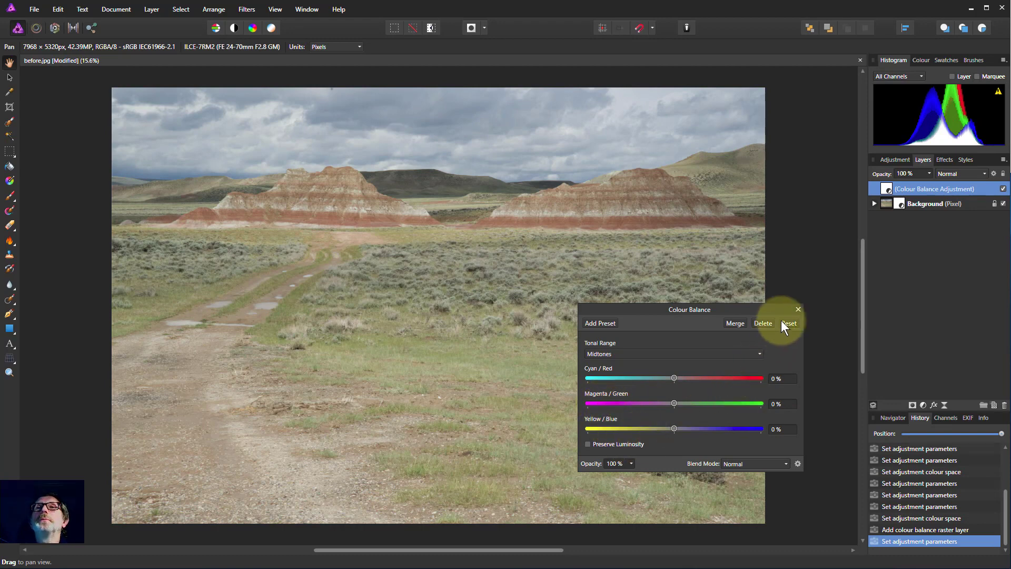
Close the Colour Balance settings and delete that adjustment layer
left_click(799, 310)
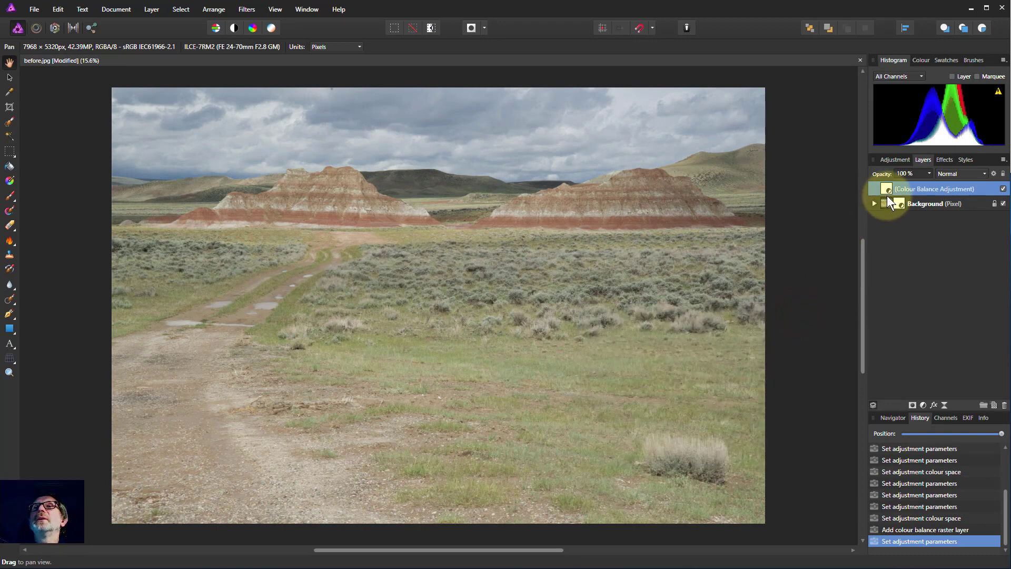
right_click(902, 187)
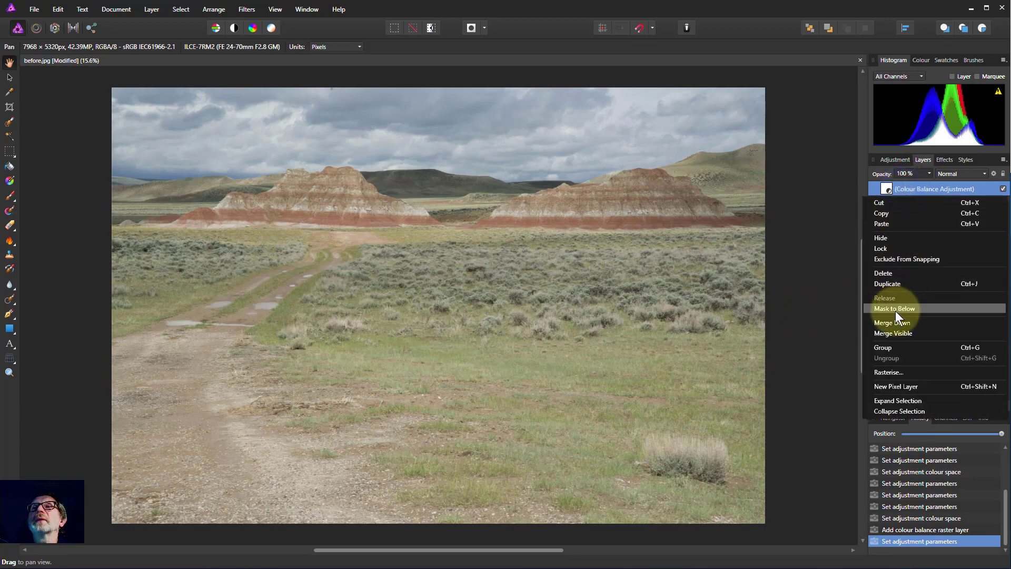
left_click(882, 274)
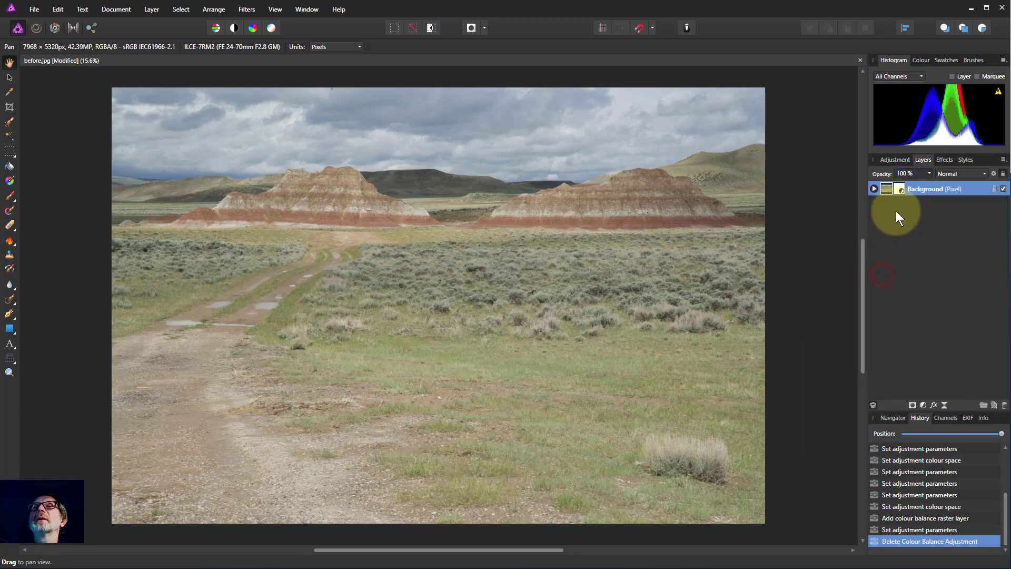
Reopen the settings of the Curves adjustment nested inside the Background layer and move them clear of the hills
left_click(875, 188)
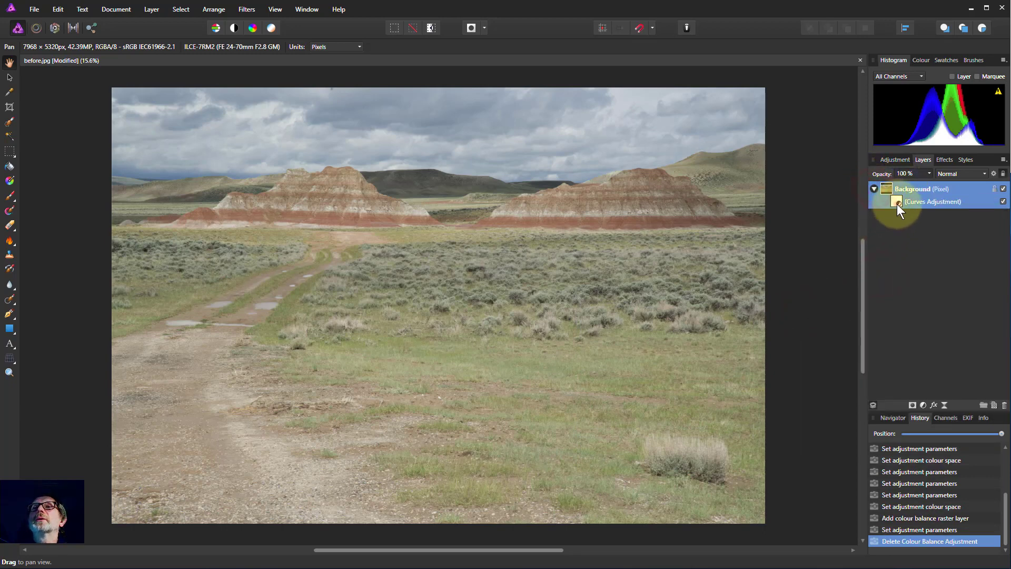
left_click(897, 204)
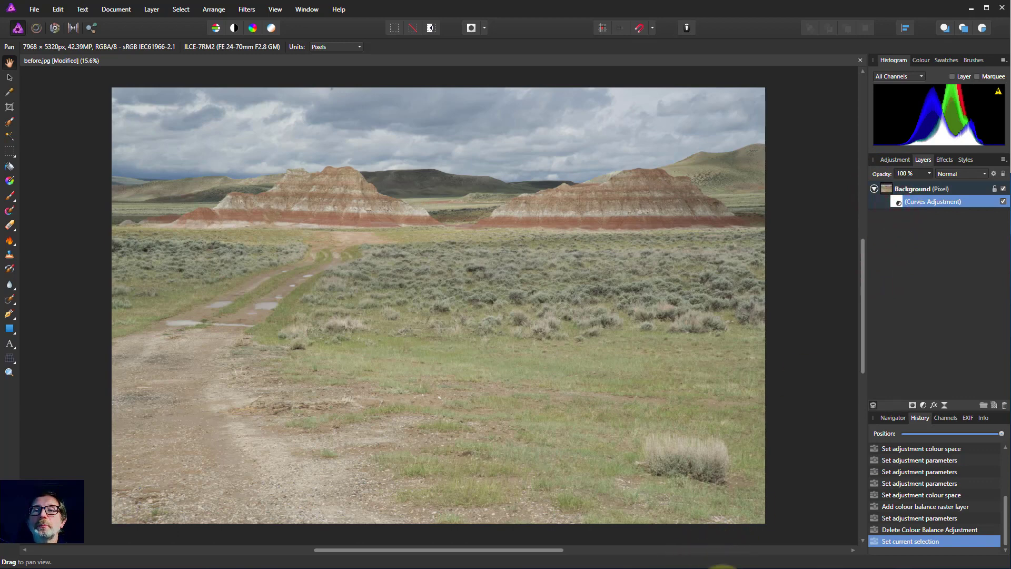
left_click_drag(723, 567, 788, 244)
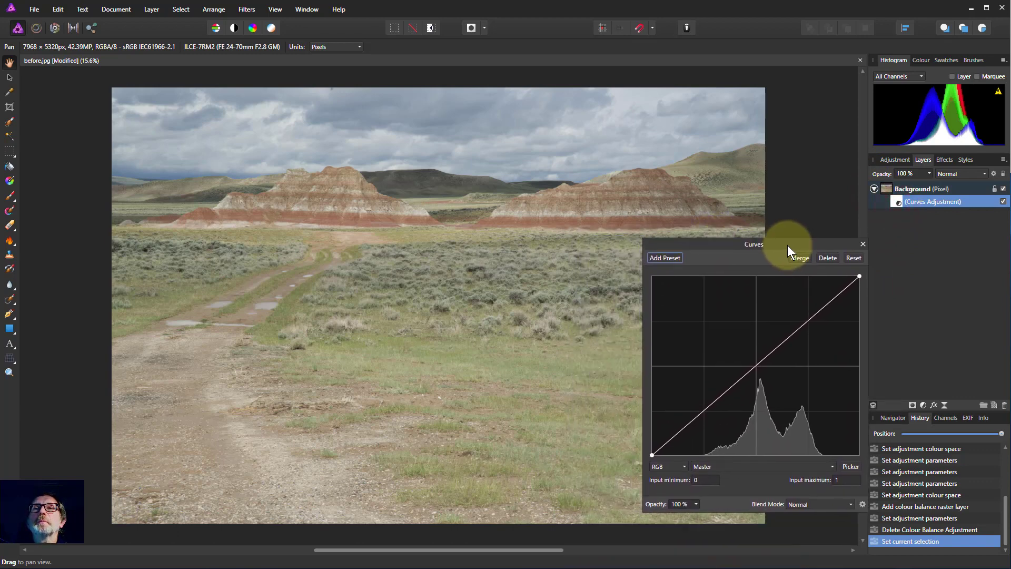
Switch the curve to the Red channel and add points on its diagonal at the shadows, midtones and highlights
left_click(716, 467)
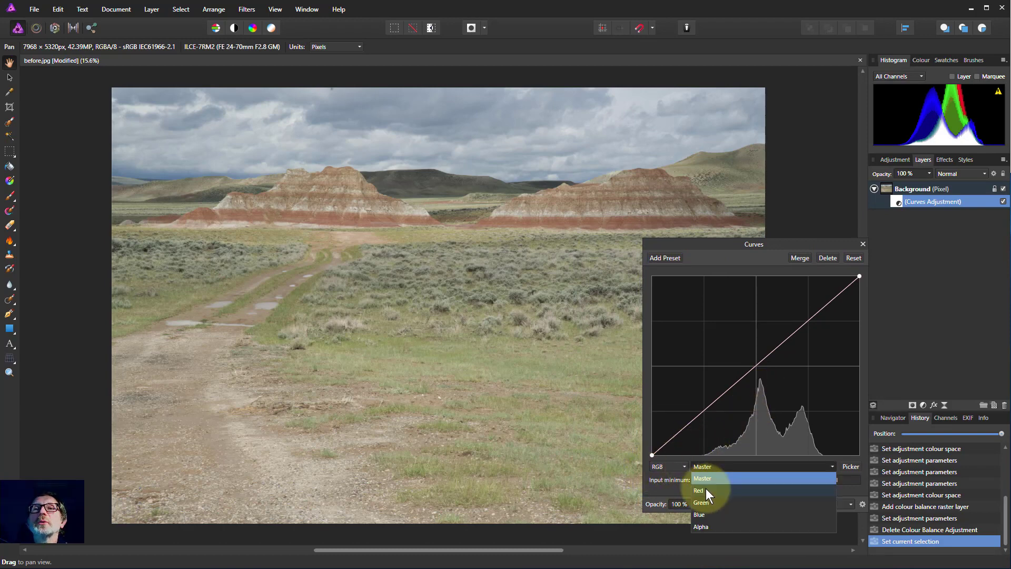
left_click(707, 488)
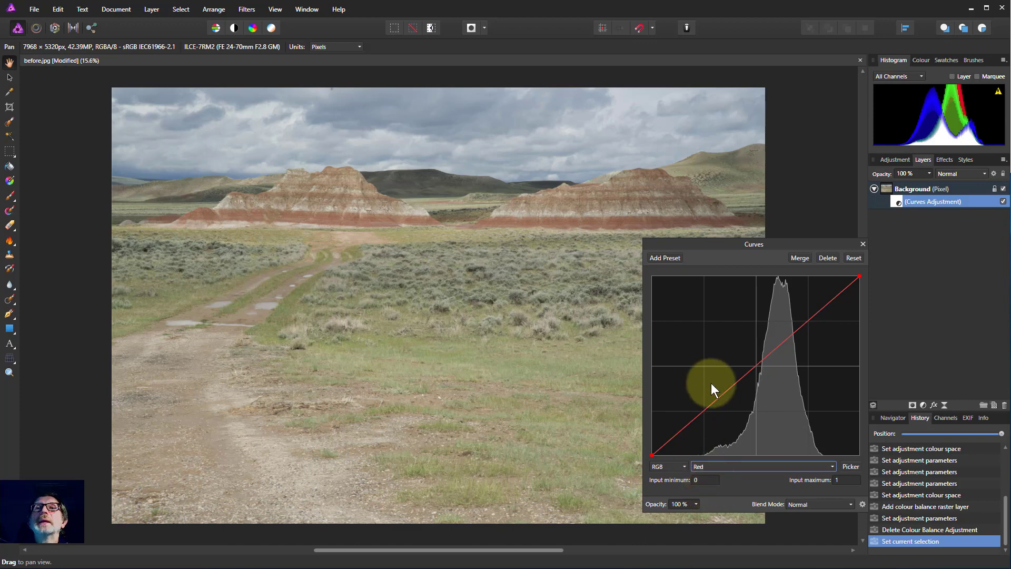
left_click(703, 411)
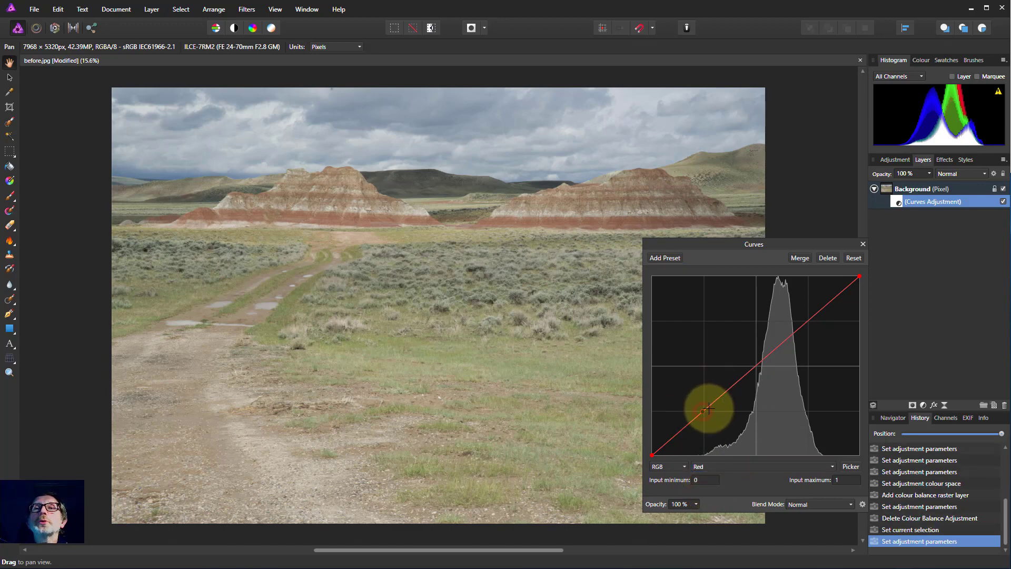
left_click(756, 363)
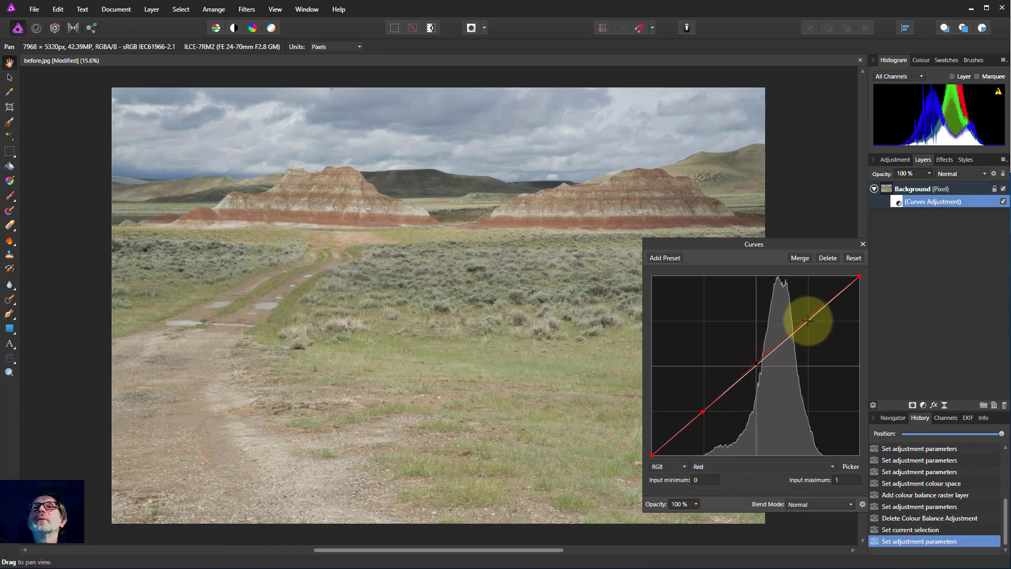
left_click(809, 319)
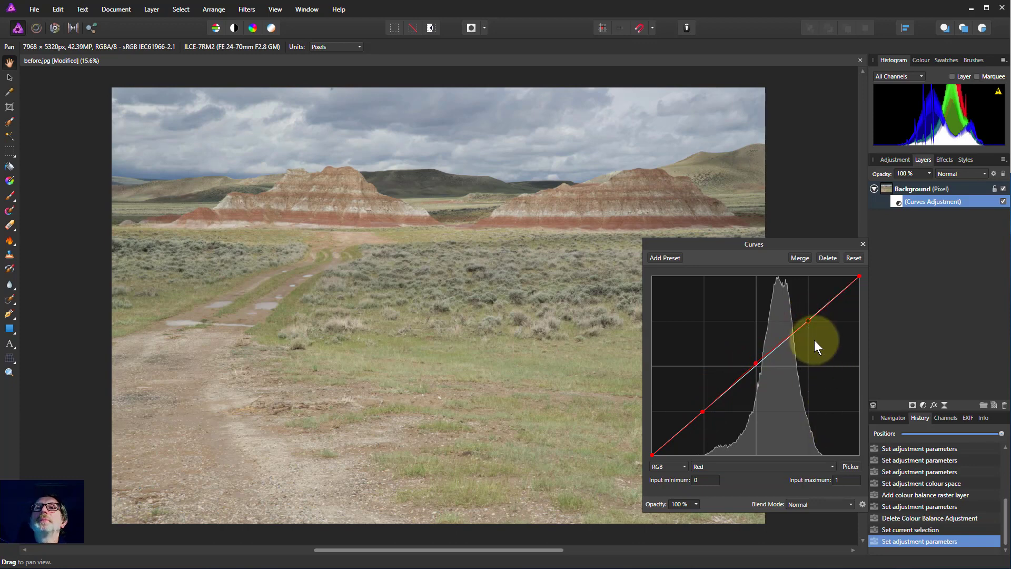
Try shifting the red curve's midtone, shadow and highlight points in turn, returning each to the diagonal
left_click_drag(755, 364, 750, 357)
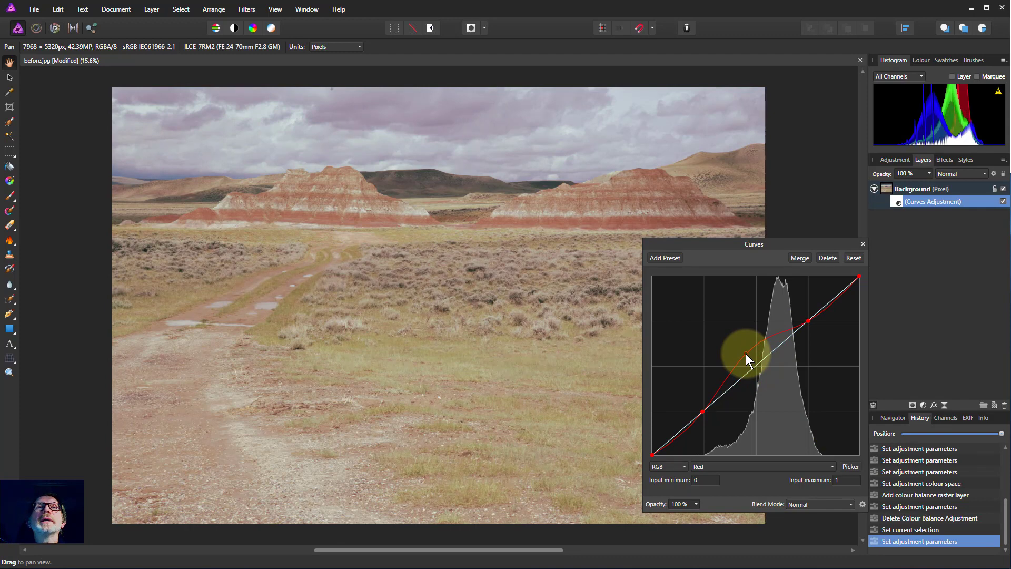
mouse_move(746, 353)
left_mouse_down()
mouse_move(773, 378)
mouse_move(748, 348)
mouse_move(760, 362)
left_mouse_up()
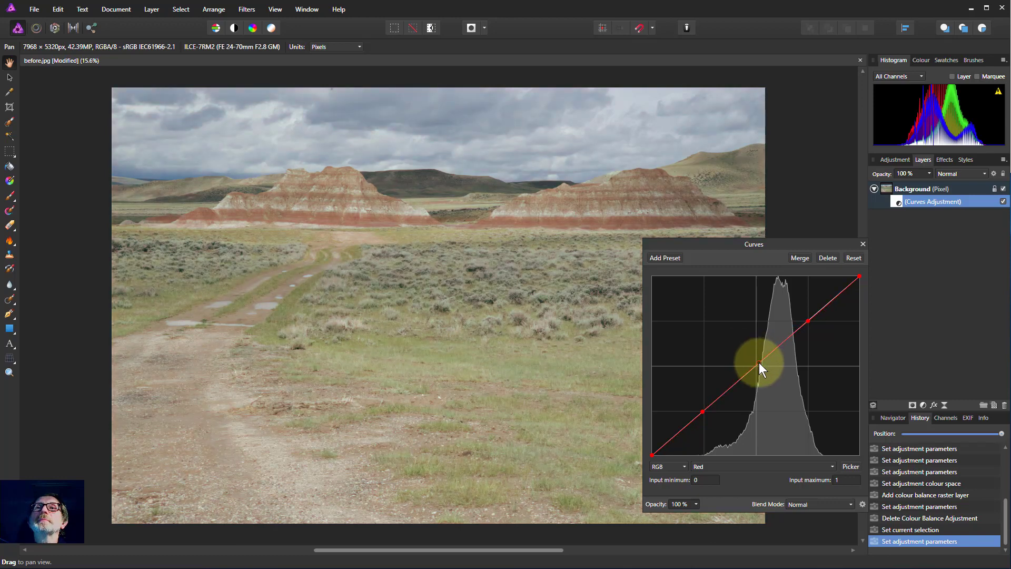
left_click(703, 411)
mouse_move(697, 410)
left_mouse_down()
mouse_move(694, 401)
mouse_move(720, 425)
mouse_move(705, 410)
left_mouse_up()
mouse_move(808, 320)
left_mouse_down()
mouse_move(813, 312)
mouse_move(797, 310)
mouse_move(812, 318)
left_mouse_up()
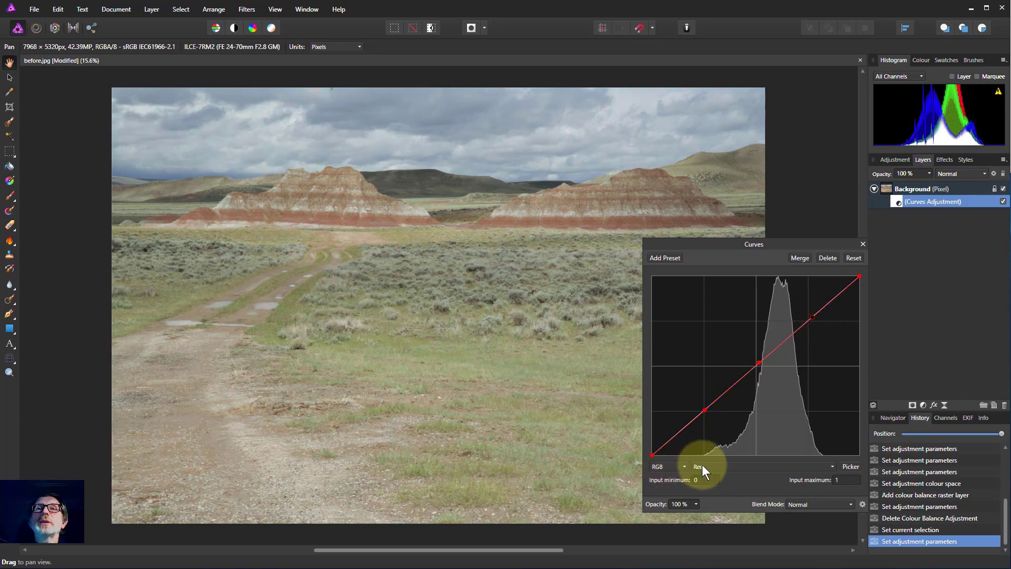